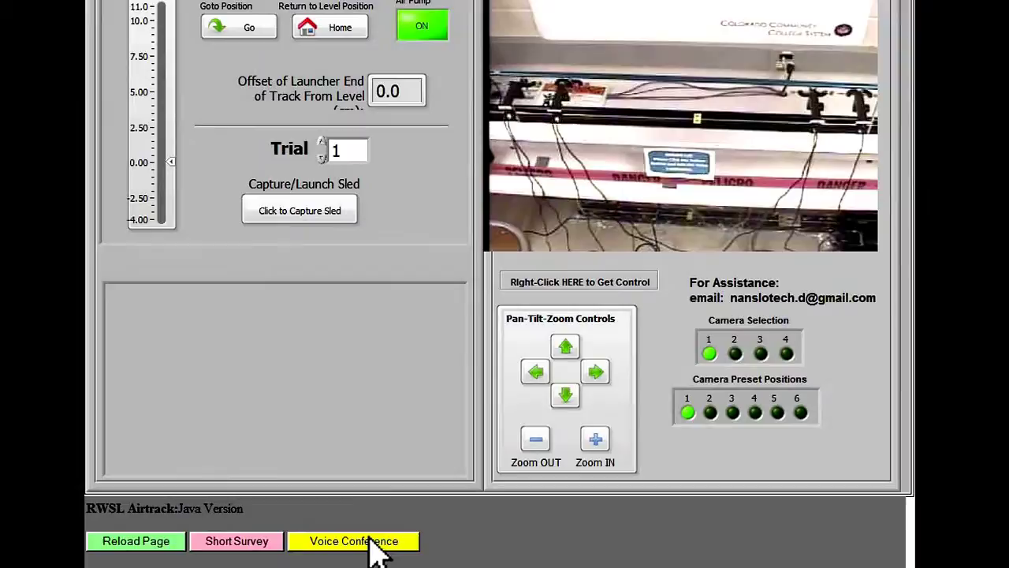
Take control of the remote lab and aim the feed at the track centre.
{"action": "left_click", "coordinate": [377, 552]}
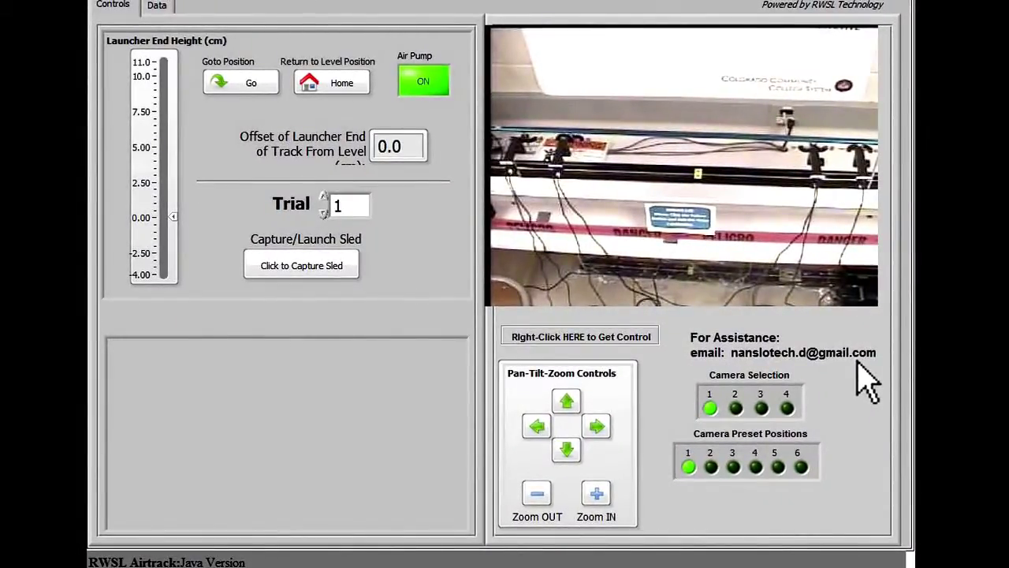
{"action": "right_click", "coordinate": [584, 346]}
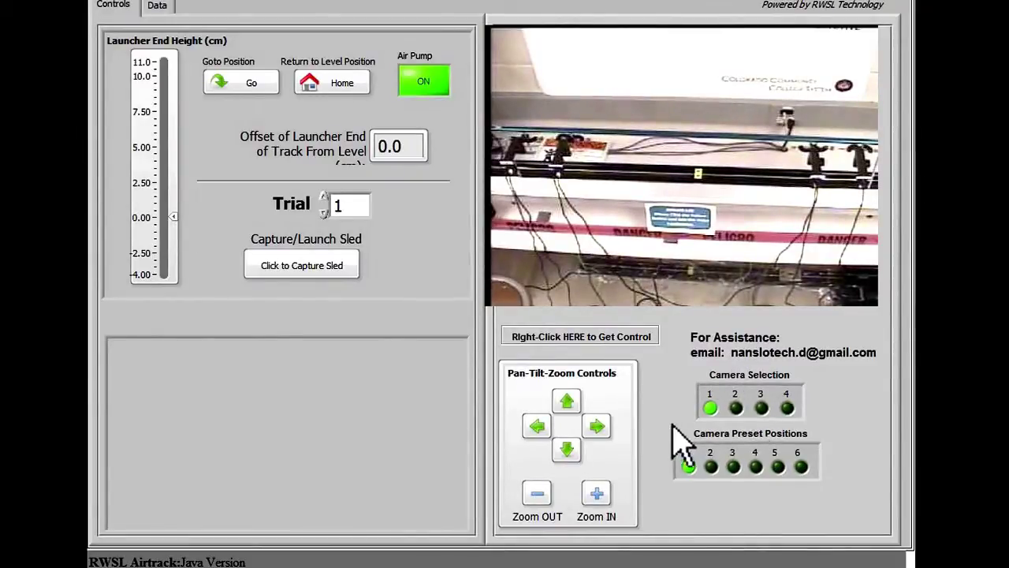
{"action": "left_click", "coordinate": [597, 426]}
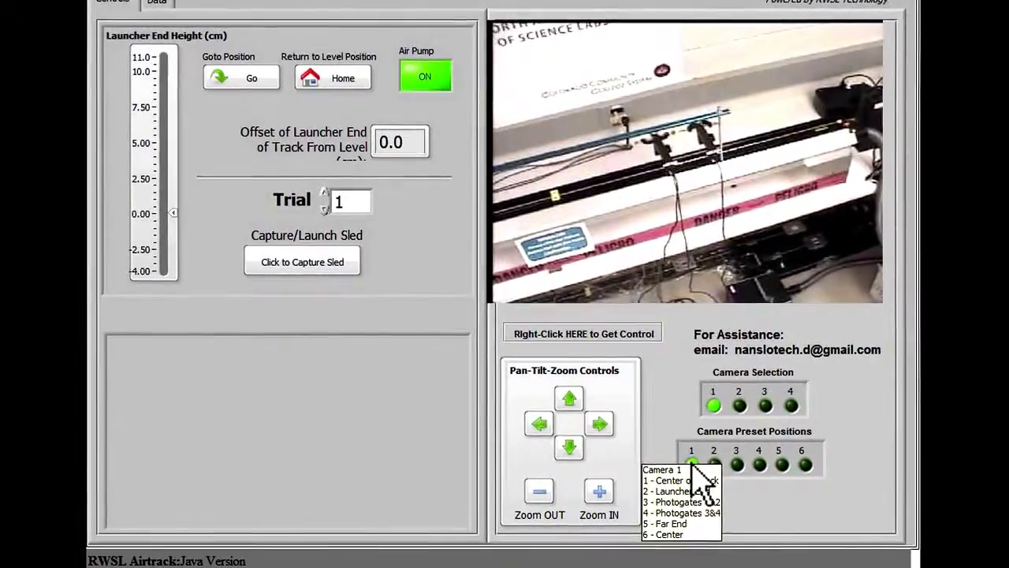
{"action": "left_click", "coordinate": [693, 464]}
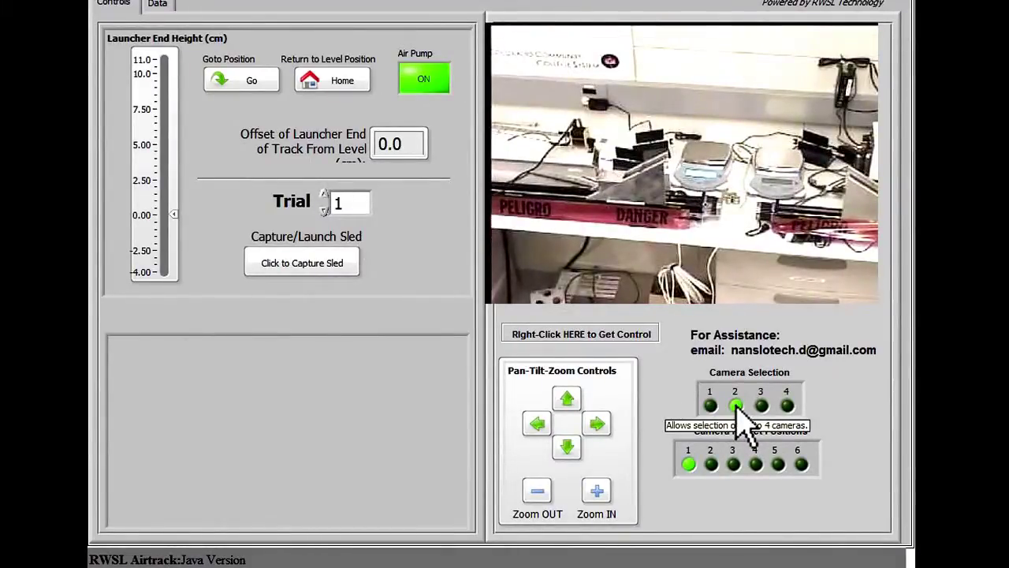
Show the scale close-up, then swing the view to the track's launcher end.
{"action": "left_click", "coordinate": [597, 424]}
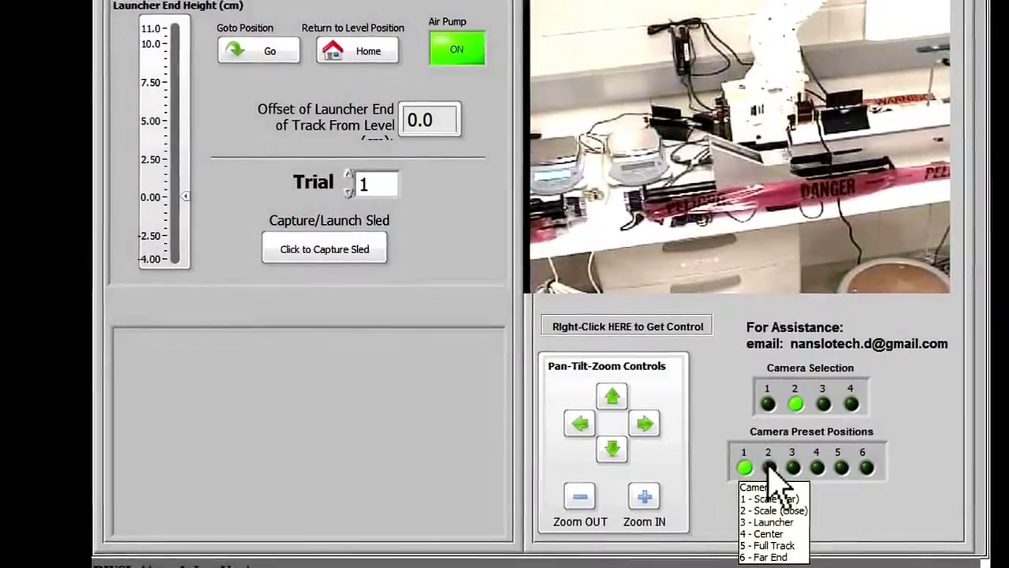
{"action": "left_click", "coordinate": [769, 469]}
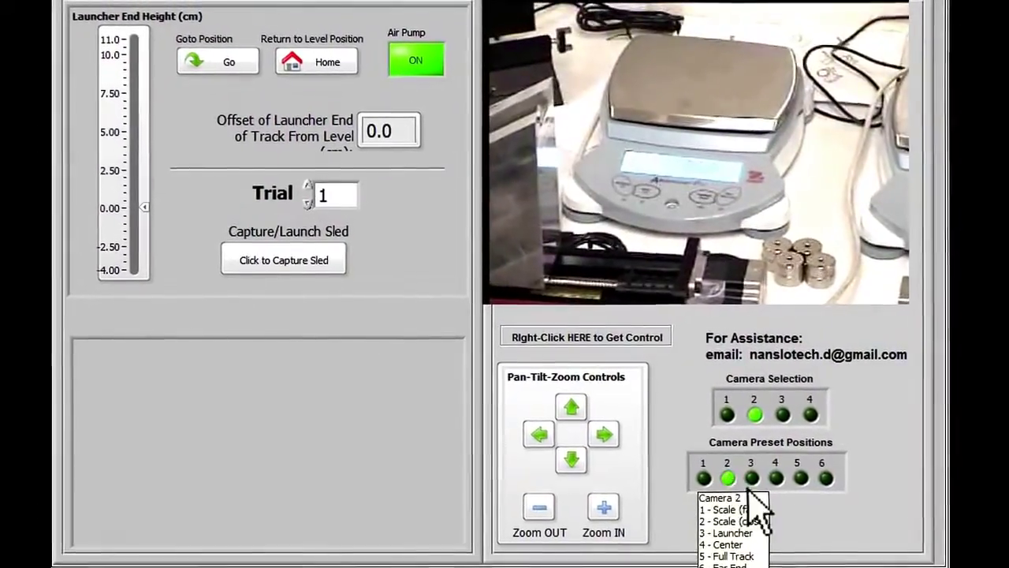
{"action": "left_click", "coordinate": [606, 435]}
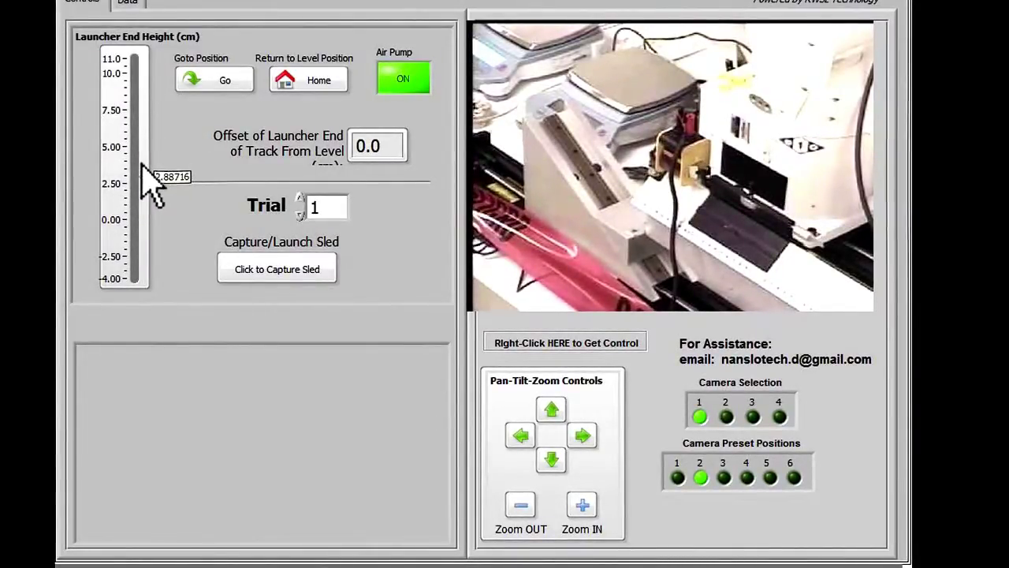
Move the launcher end to about 8 cm height and capture the sled.
{"action": "left_click_drag", "start_coordinate": [142, 123], "coordinate": [144, 101]}
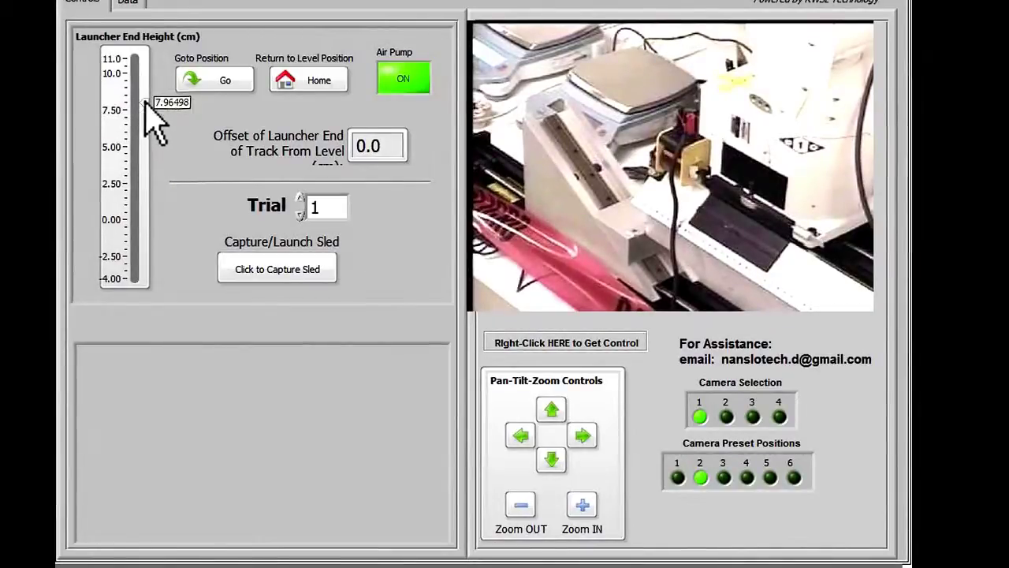
{"action": "left_click", "coordinate": [220, 93]}
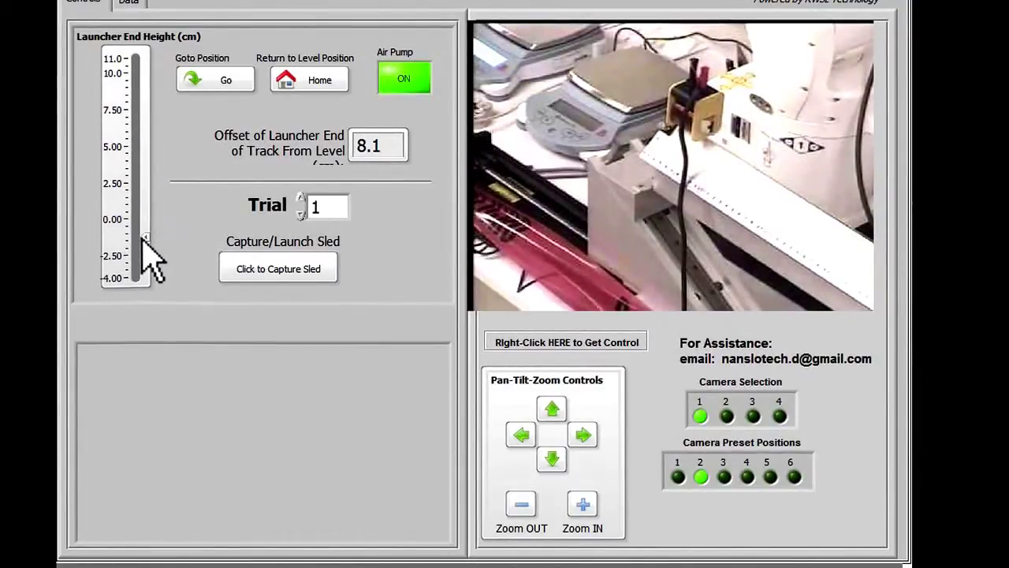
{"action": "left_click", "coordinate": [251, 272]}
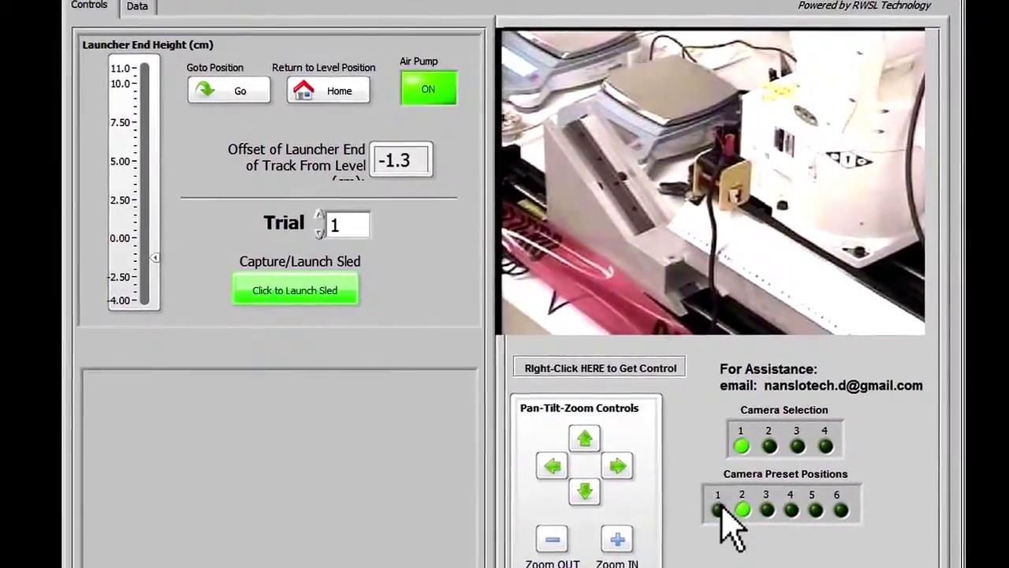
Frame the whole track using the Center of Track preset, panned left.
{"action": "left_click", "coordinate": [700, 496]}
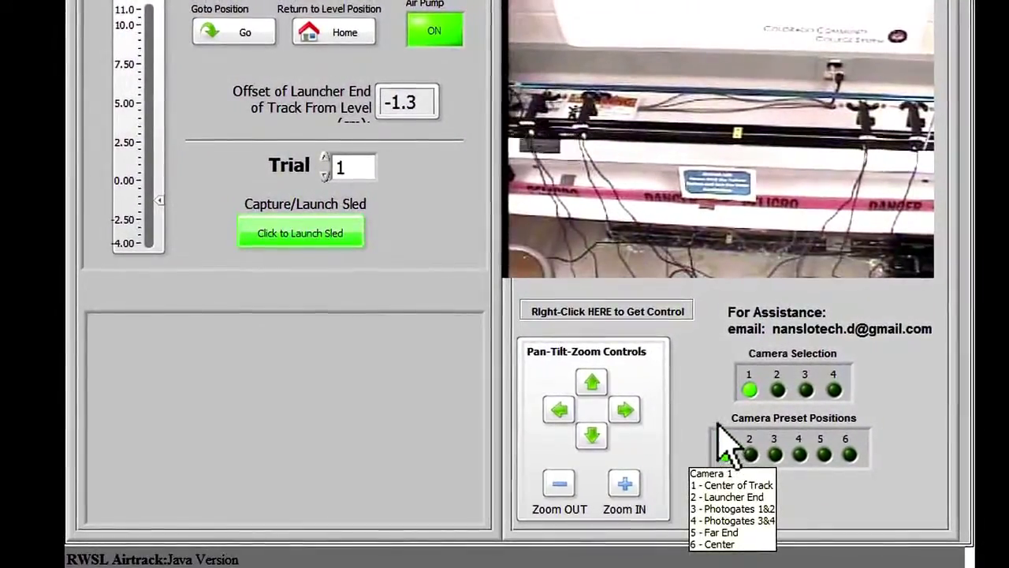
{"action": "left_click", "coordinate": [558, 411]}
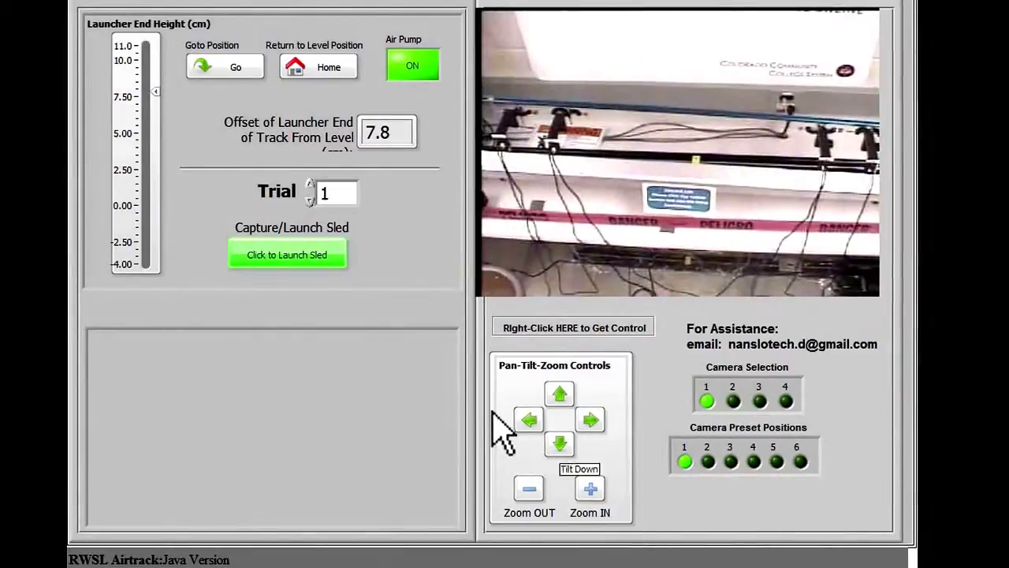
Launch the sled for trial 1 and follow it down the track.
{"action": "left_click", "coordinate": [303, 257]}
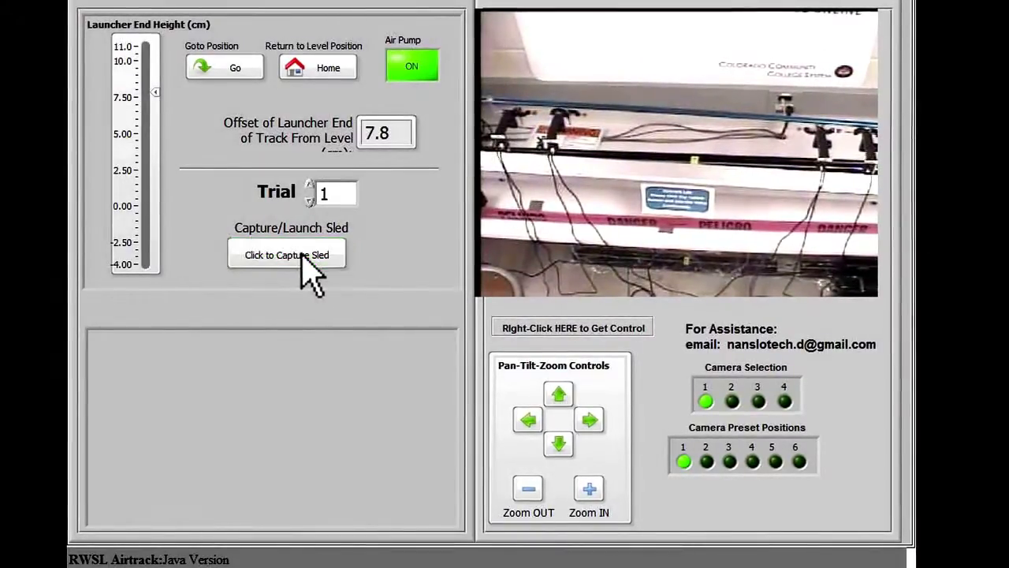
{"action": "left_click", "coordinate": [588, 419]}
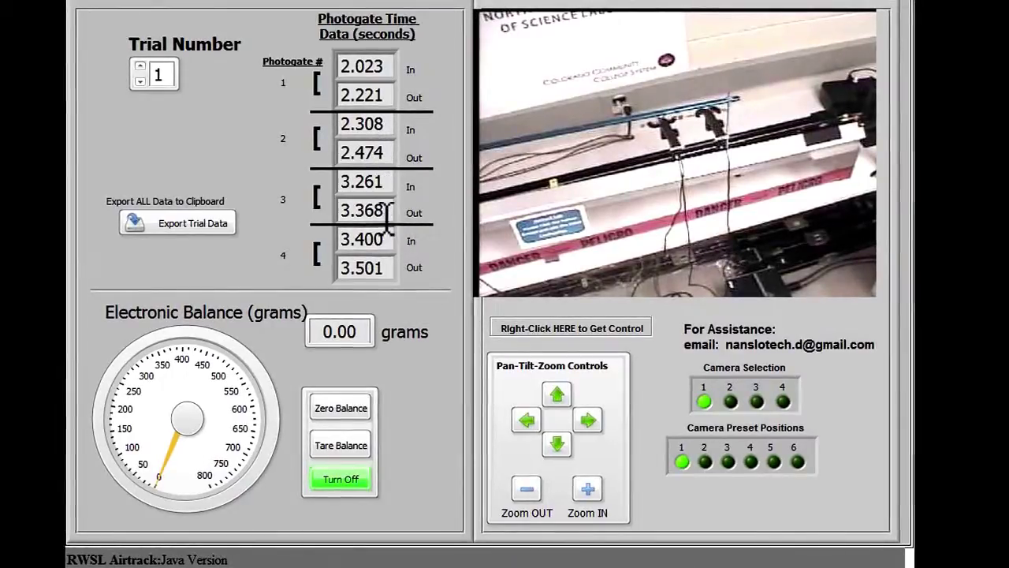
Advance the trial number to 2 and go back to the launcher controls.
{"action": "left_click", "coordinate": [529, 421]}
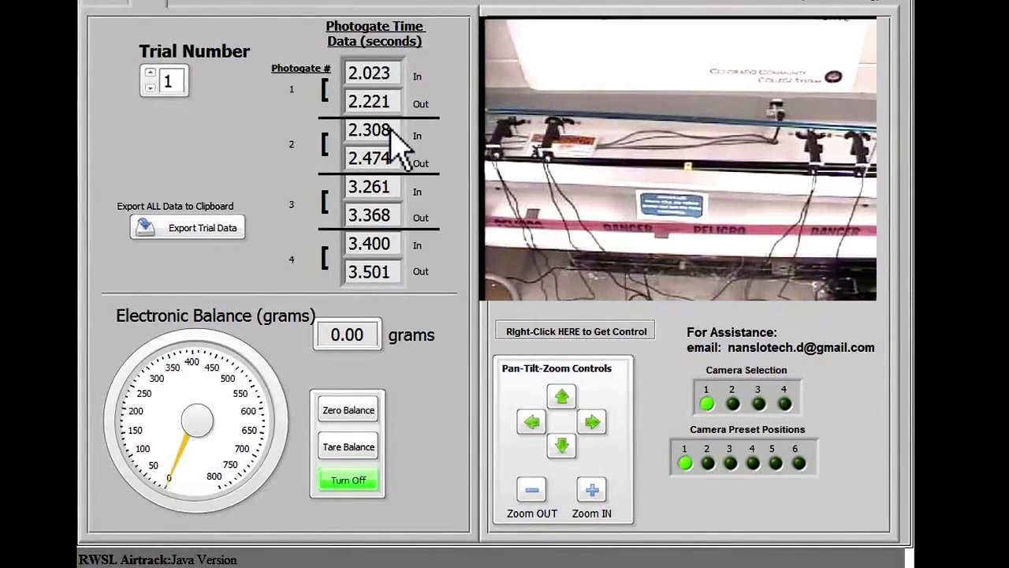
{"action": "left_click", "coordinate": [152, 77]}
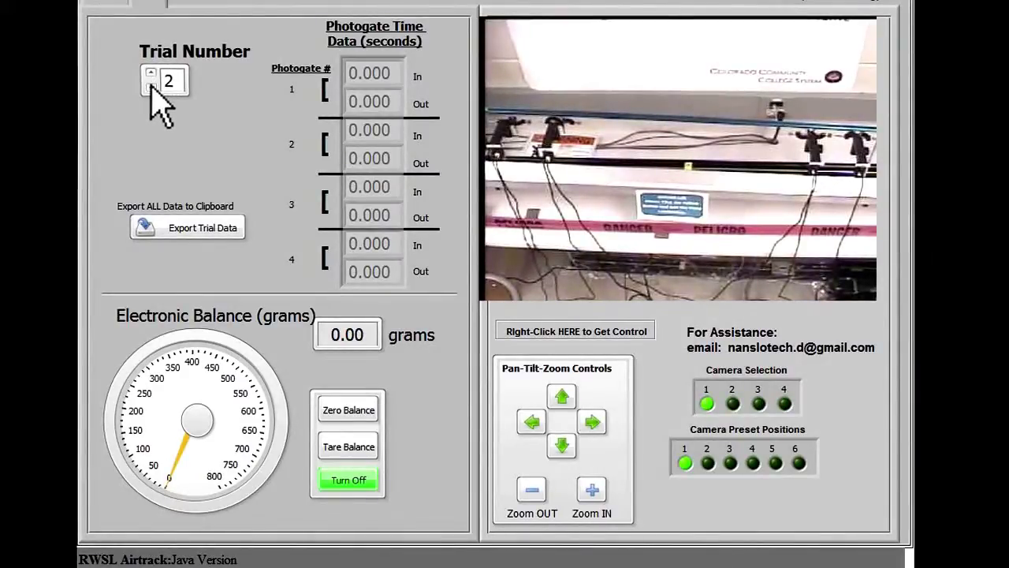
{"action": "left_click", "coordinate": [151, 87]}
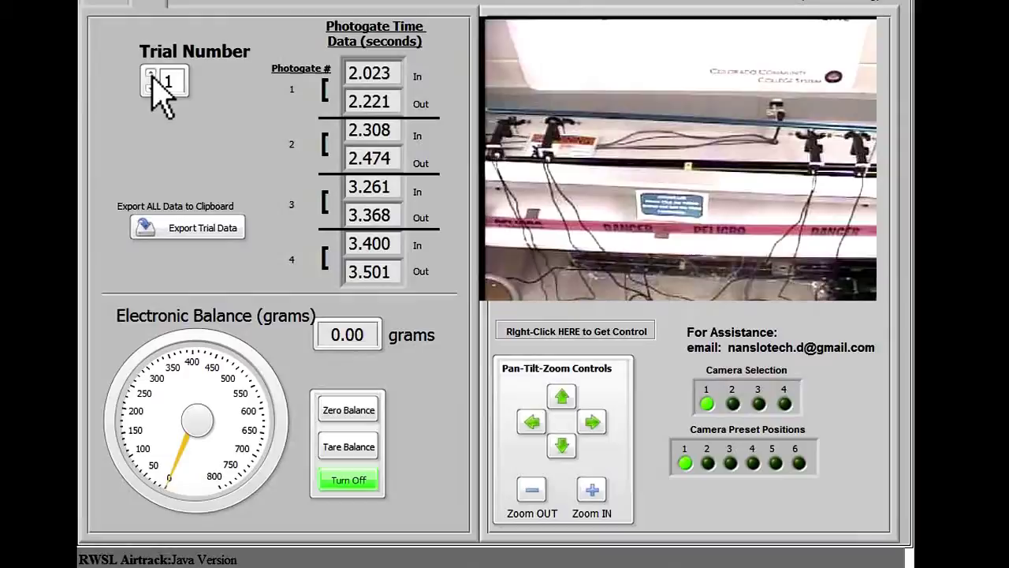
{"action": "left_click", "coordinate": [113, 4]}
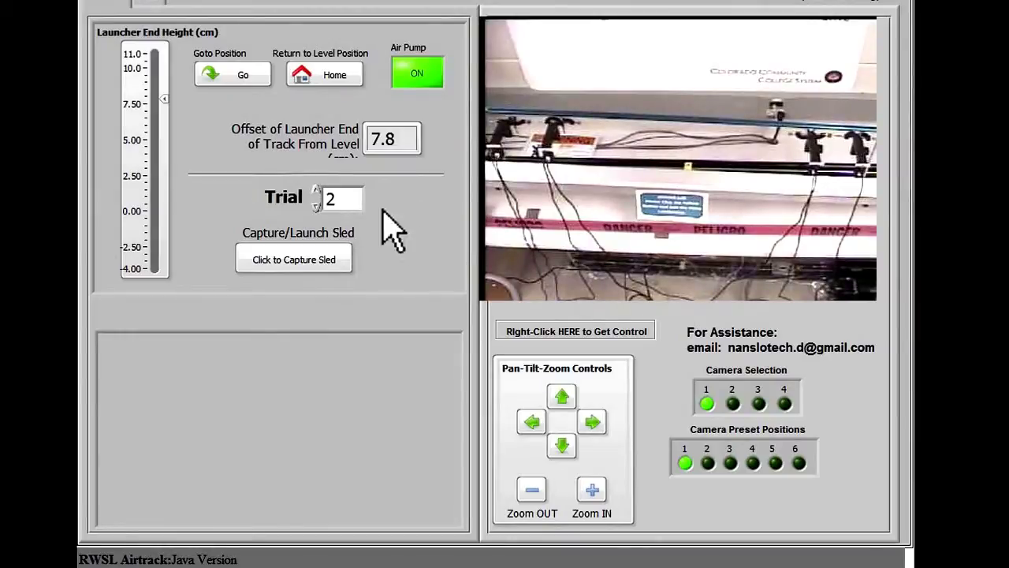
Capture the sled, reset the launcher end to about 7.5 cm, and launch trial 2.
{"action": "left_click", "coordinate": [276, 250]}
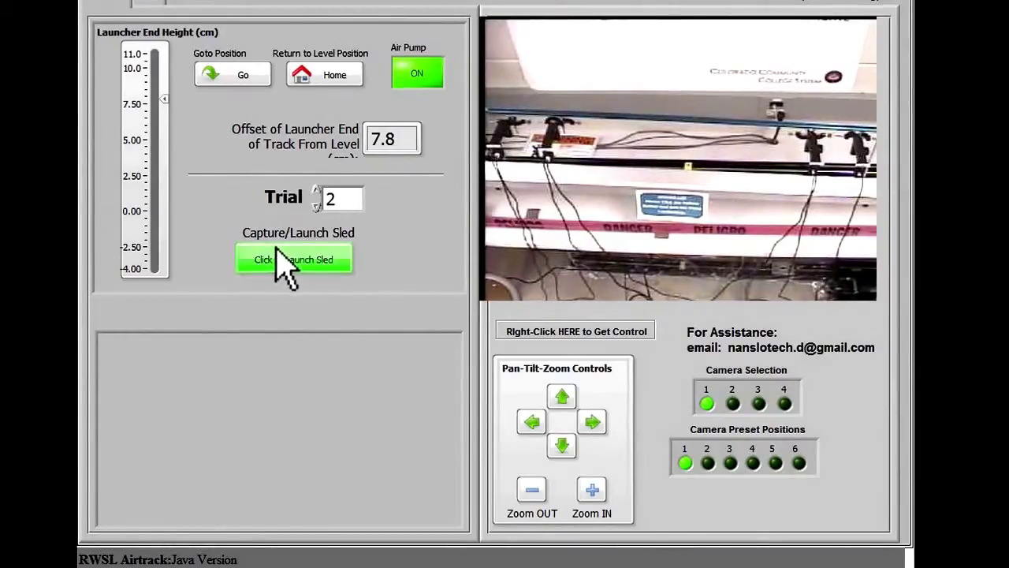
{"action": "left_click_drag", "start_coordinate": [164, 98], "coordinate": [159, 241]}
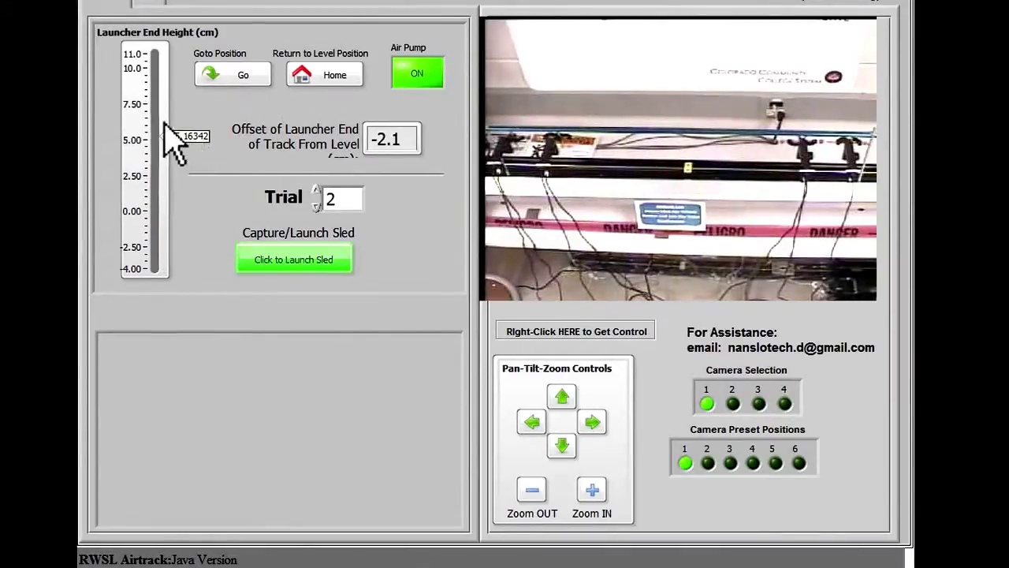
{"action": "left_click_drag", "start_coordinate": [163, 238], "coordinate": [162, 108]}
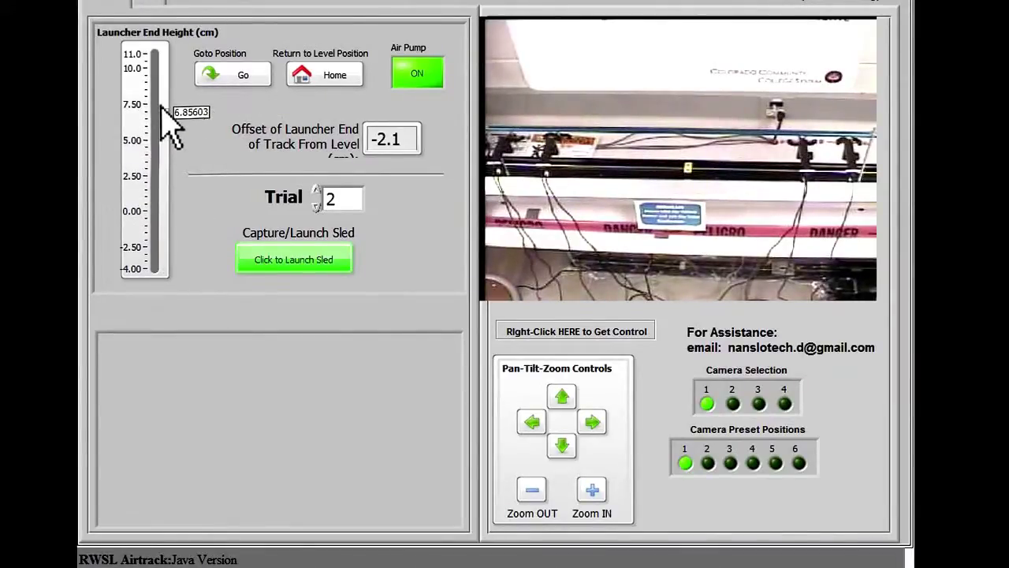
{"action": "left_click", "coordinate": [250, 76]}
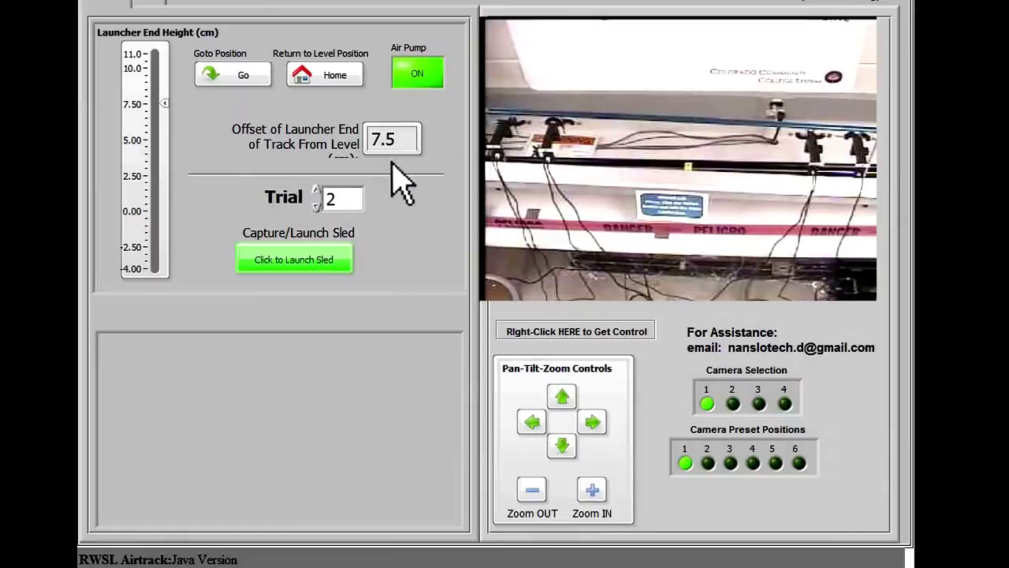
{"action": "left_click", "coordinate": [298, 264]}
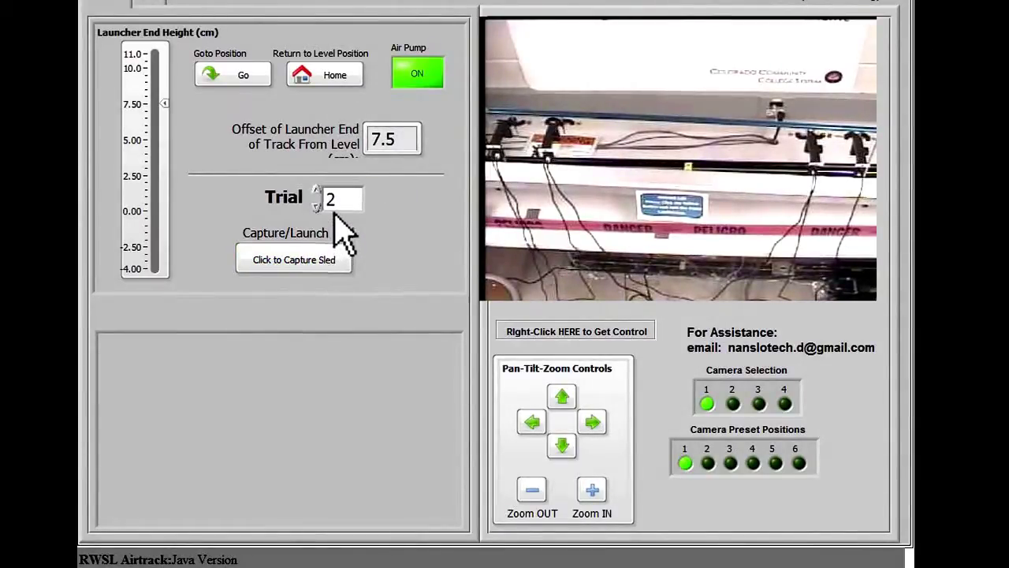
Display trial 2's photogate times (2.042–3.550 s) and export all trial data.
{"action": "left_click", "coordinate": [150, 3]}
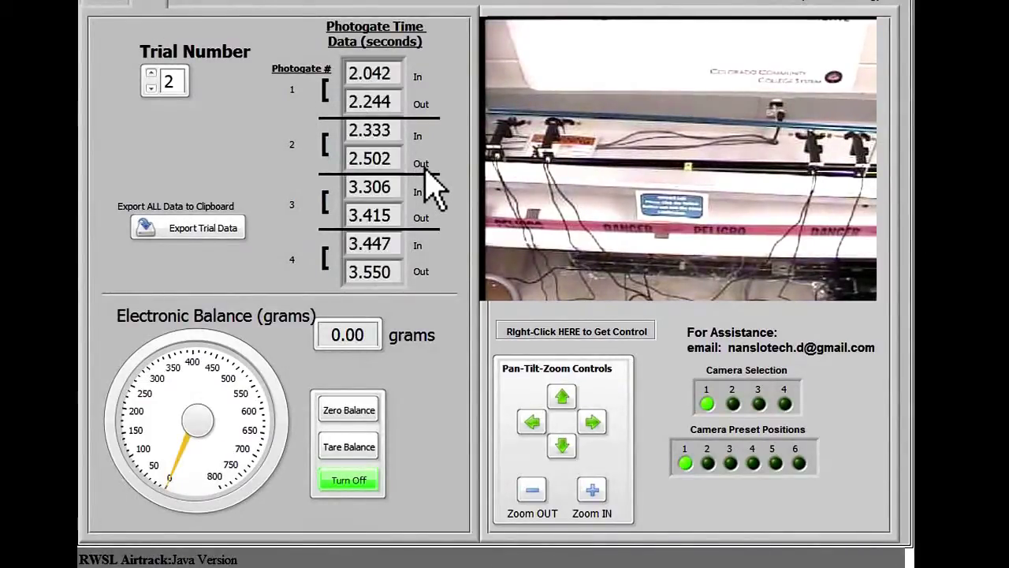
{"action": "left_click", "coordinate": [154, 72]}
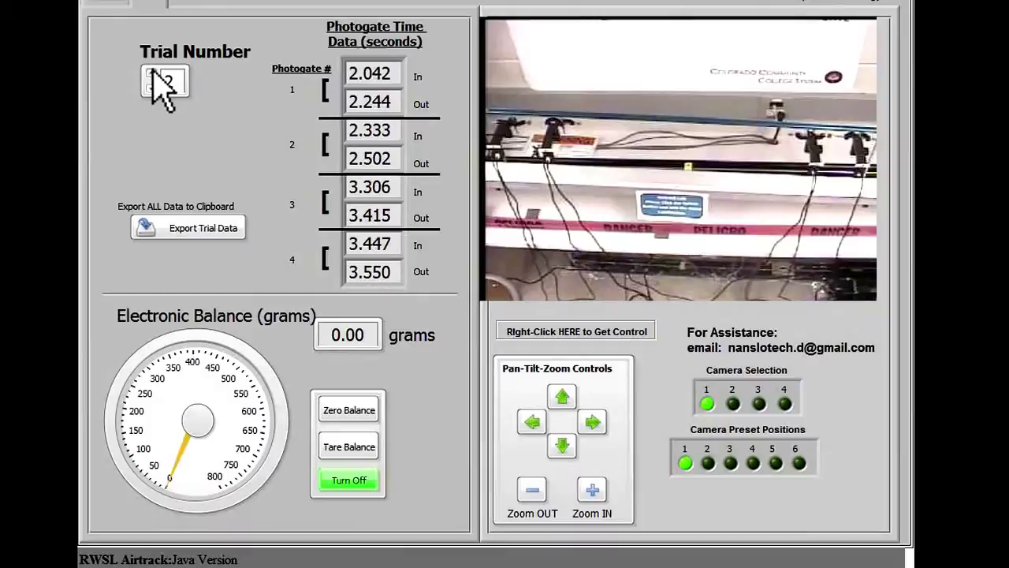
{"action": "left_click", "coordinate": [213, 224]}
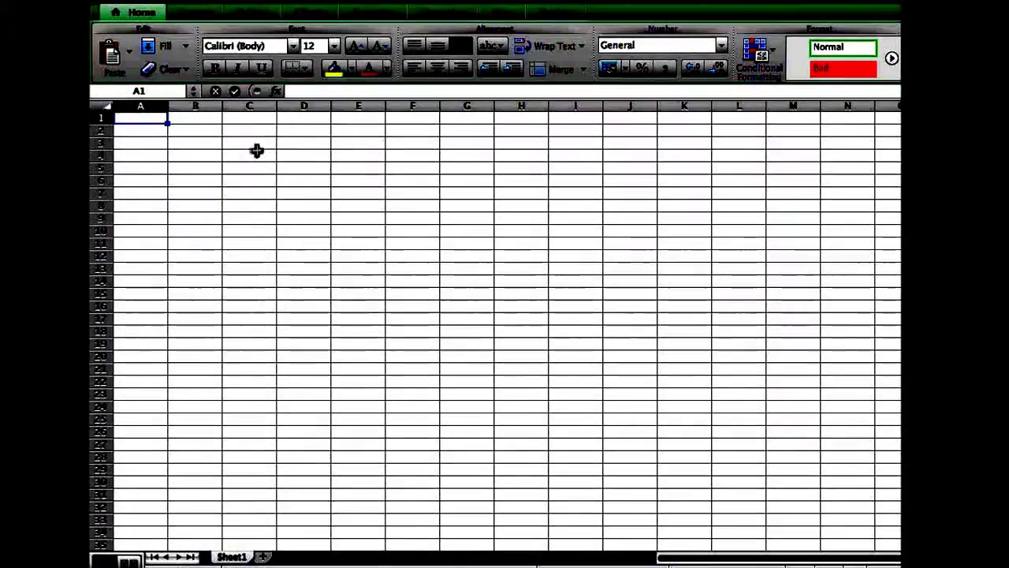
Paste both trials' photogate times into Excel cells A1 to B8.
{"action": "left_click", "coordinate": [233, 2]}
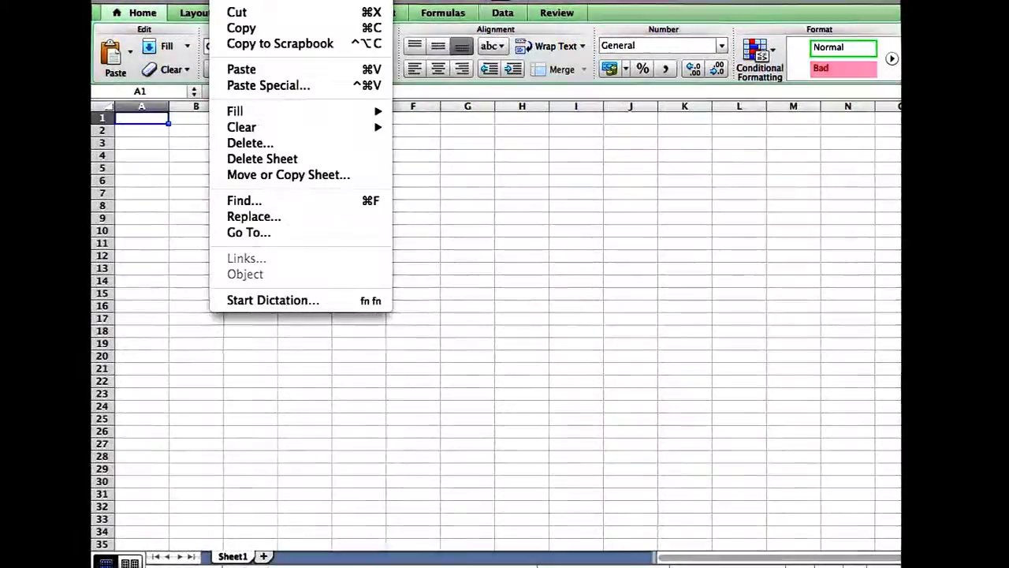
{"action": "left_click", "coordinate": [257, 77]}
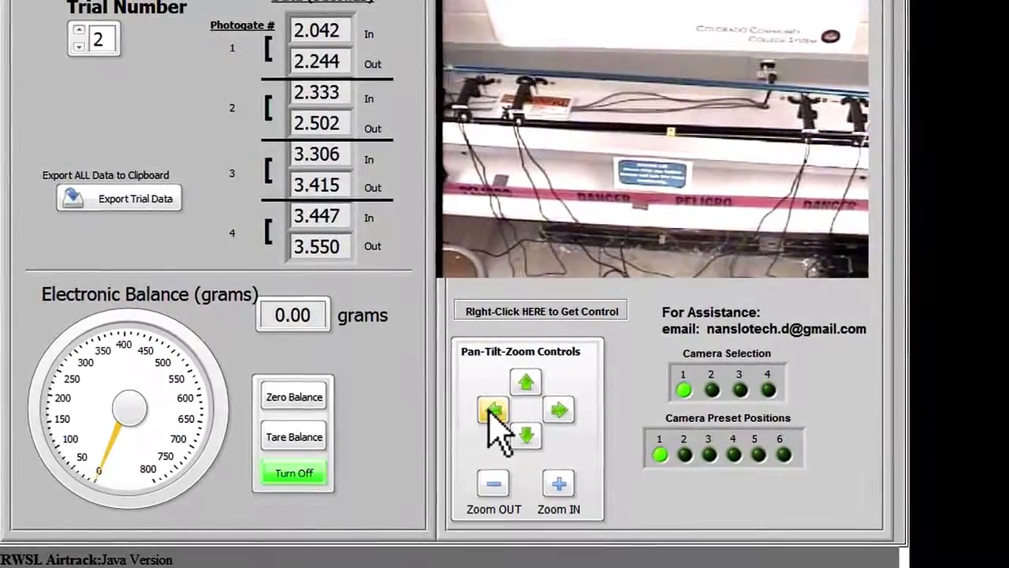
Read the sled mass of 210.56 g on the balance and zoom in on its display.
{"action": "left_click", "coordinate": [489, 413]}
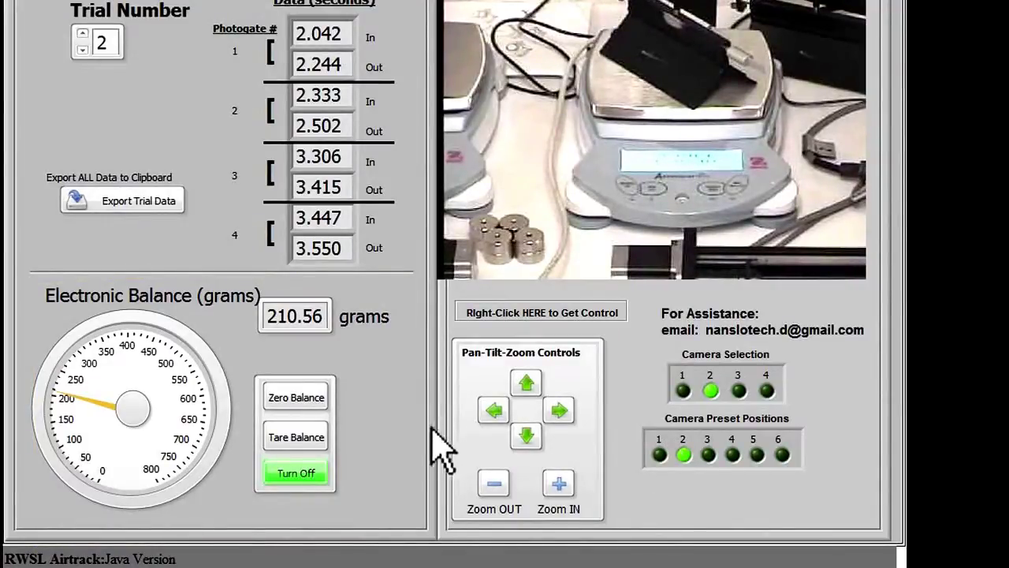
{"action": "left_click", "coordinate": [558, 483]}
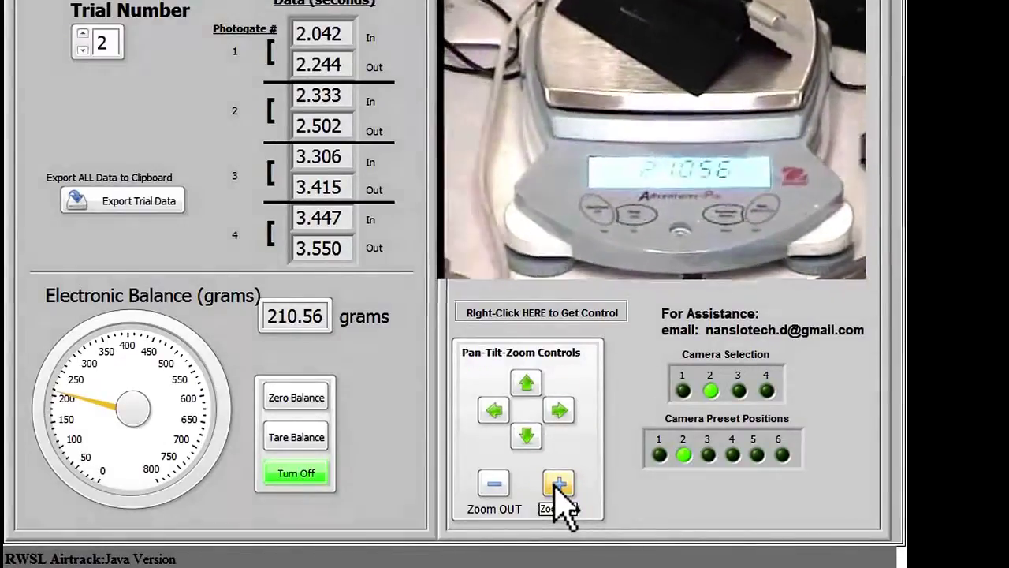